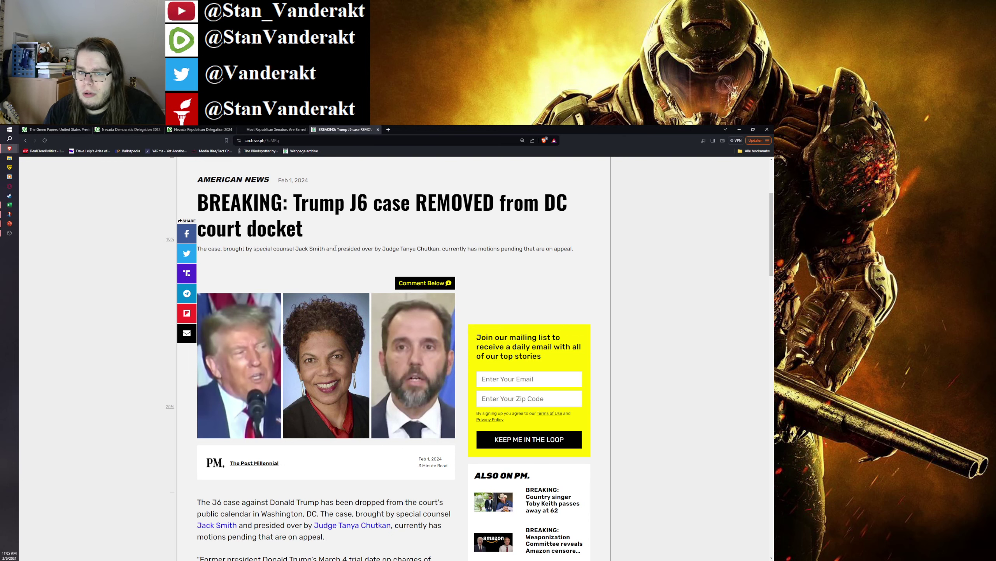
scroll(419, 259, down, 3)
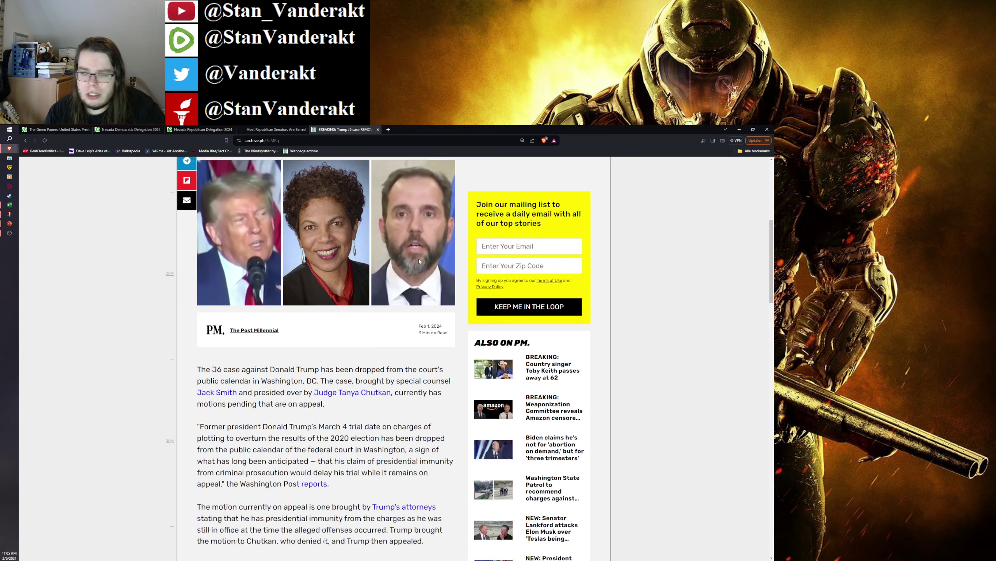
Highlight the article's opening sentence about the dropped J6 case, then clear the highlight
drag(221, 290, 382, 291)
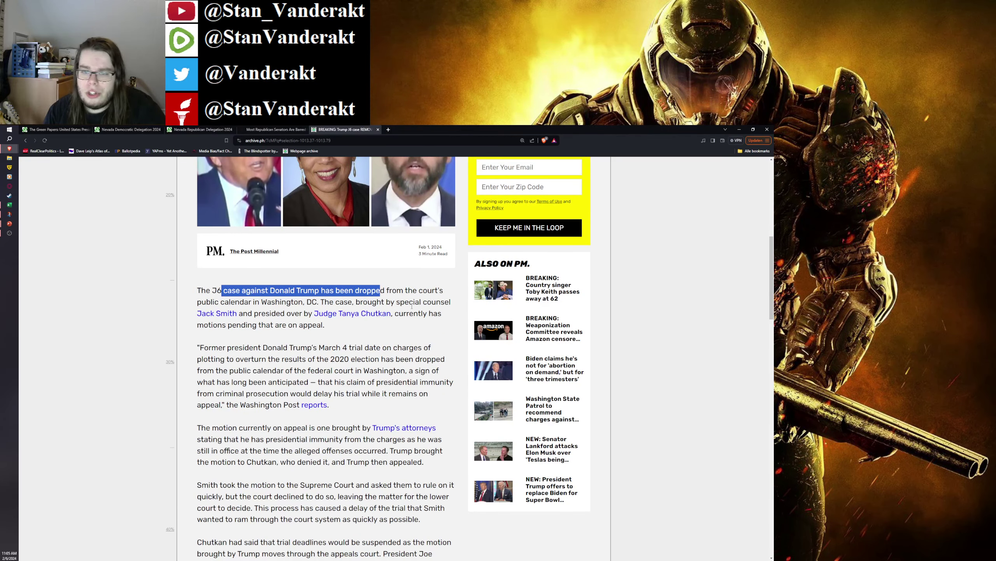
click(372, 319)
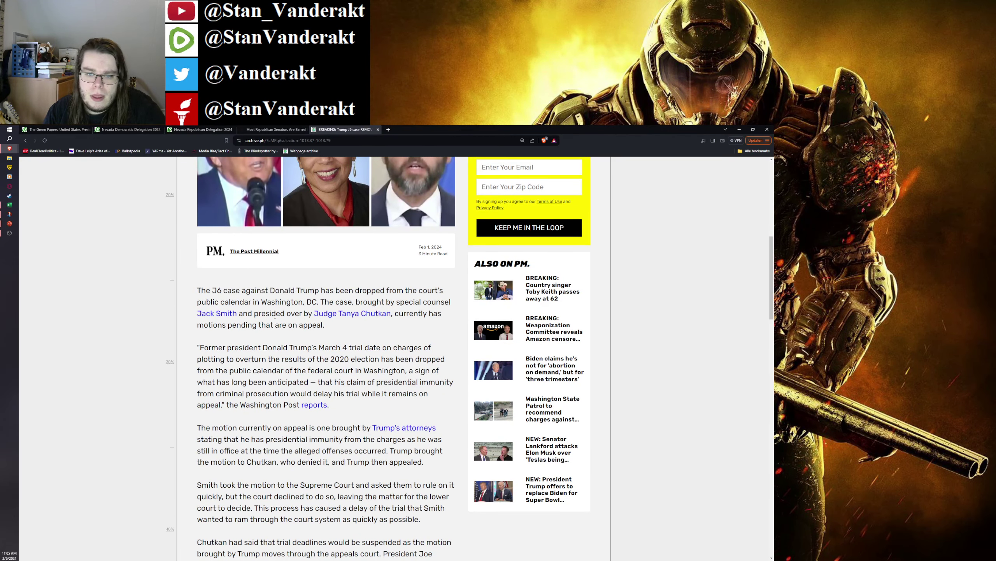
scroll(373, 319, down, 1)
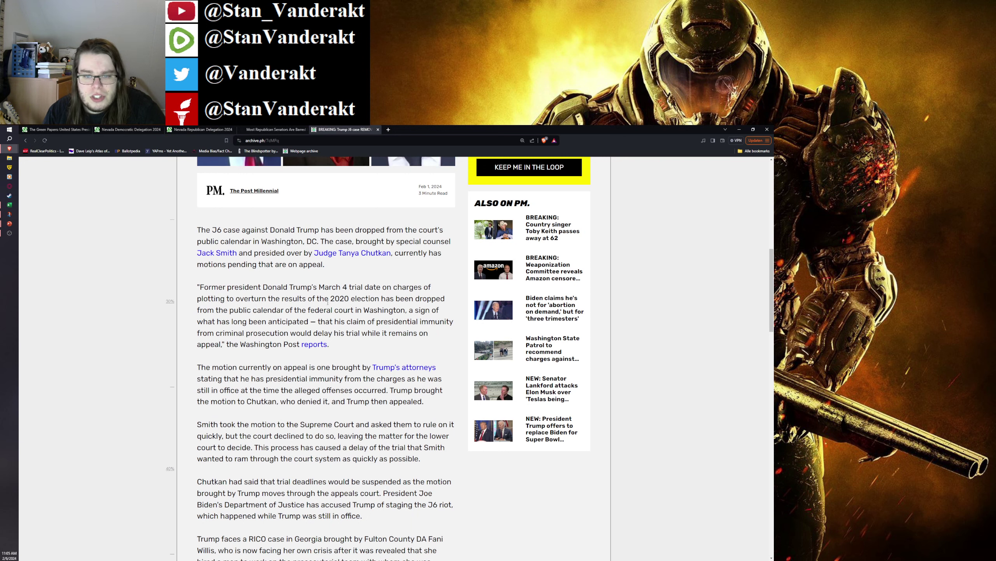
scroll(326, 351, down, 2)
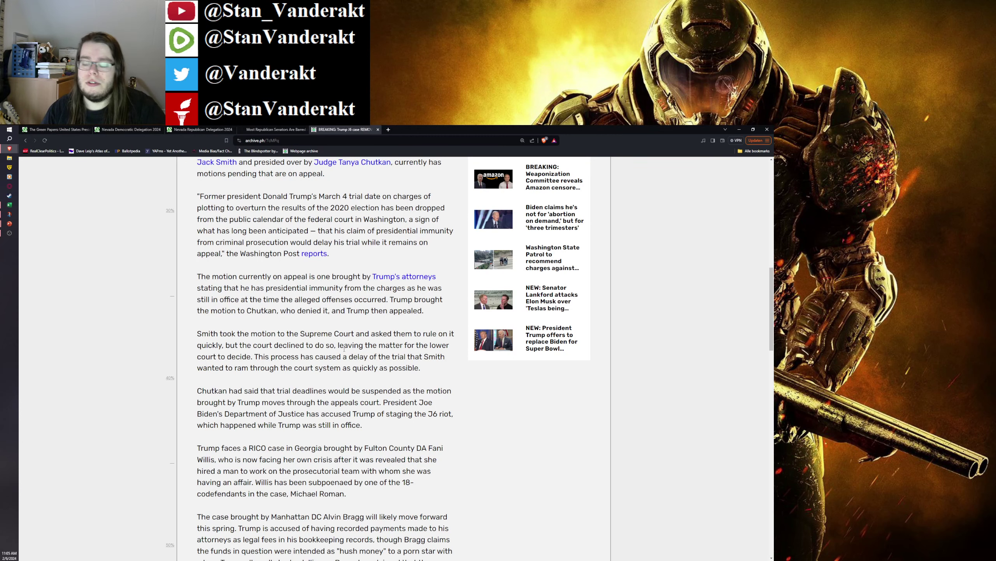
scroll(343, 349, down, 2)
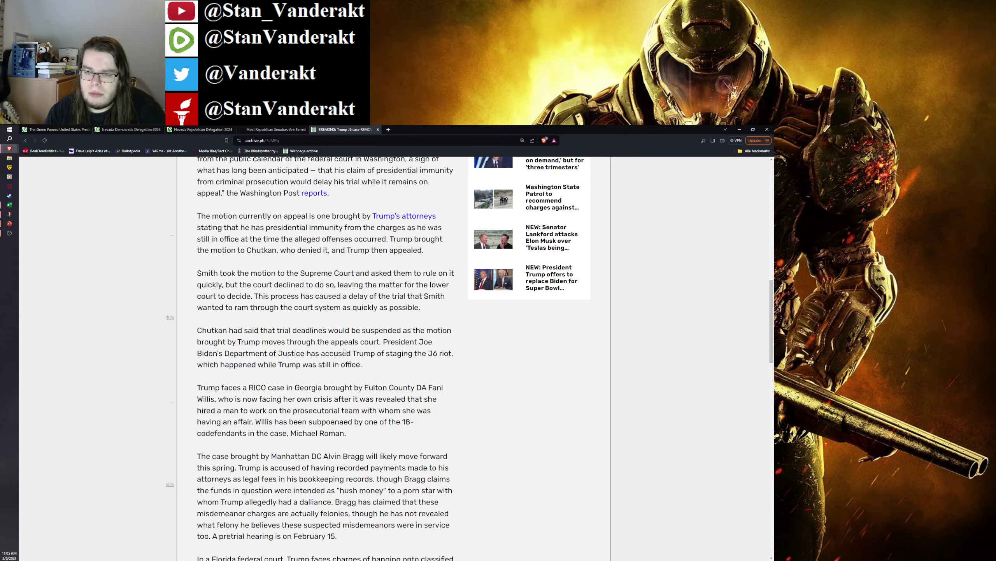
scroll(361, 340, down, 1)
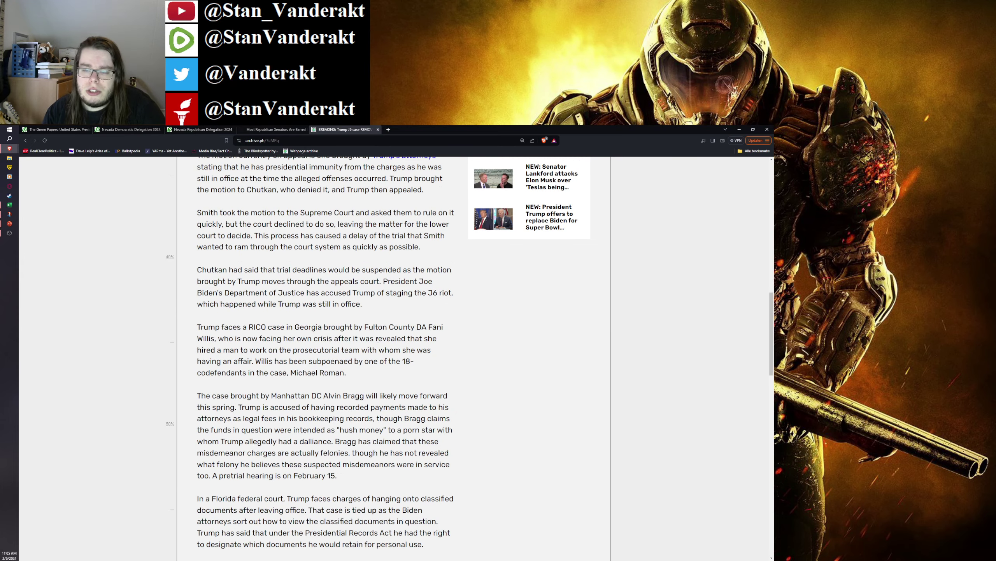
scroll(377, 340, down, 2)
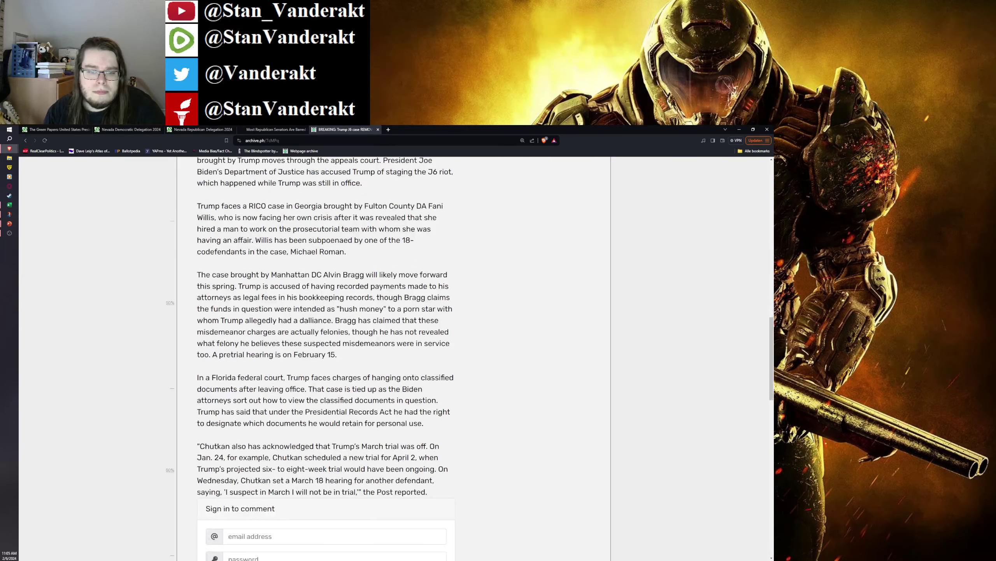
scroll(463, 378, down, 1)
scroll(462, 379, up, 2)
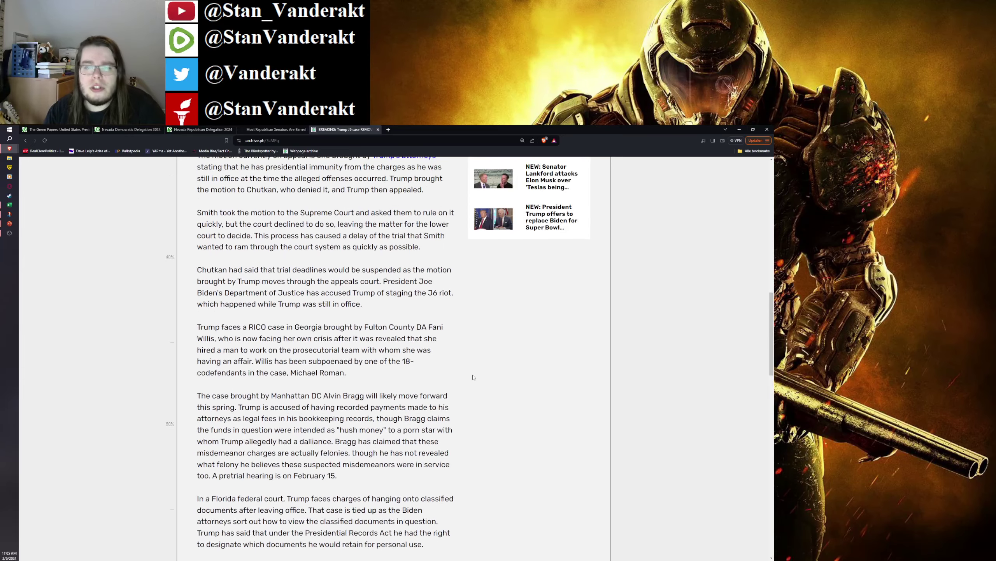
scroll(467, 379, up, 2)
scroll(449, 385, up, 1)
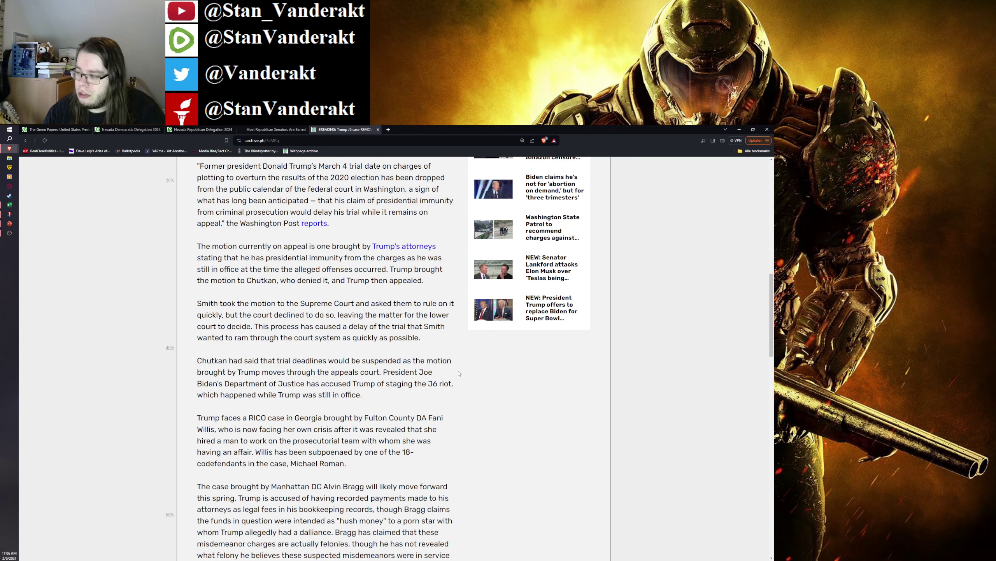
scroll(459, 373, up, 2)
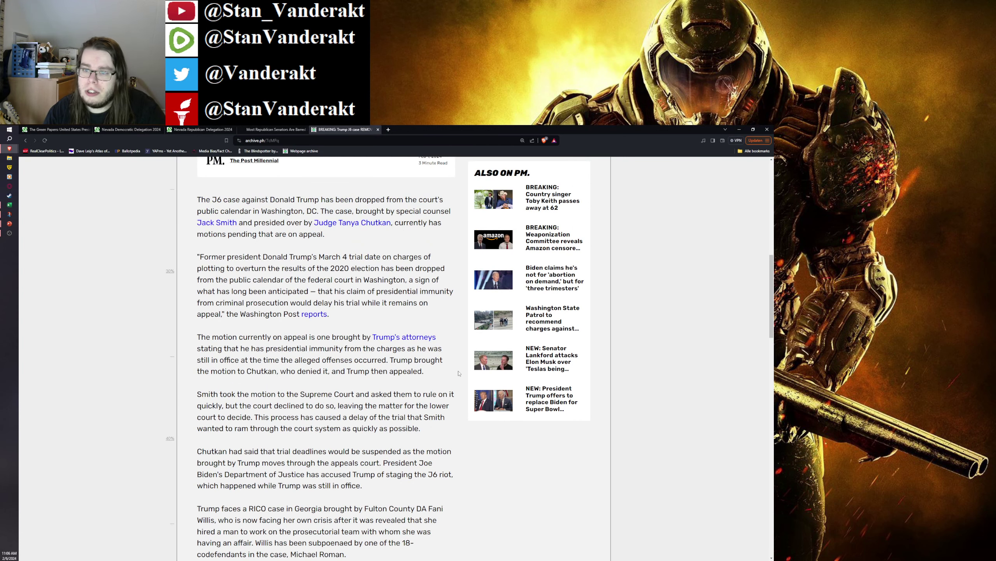
scroll(459, 373, up, 2)
scroll(458, 373, up, 2)
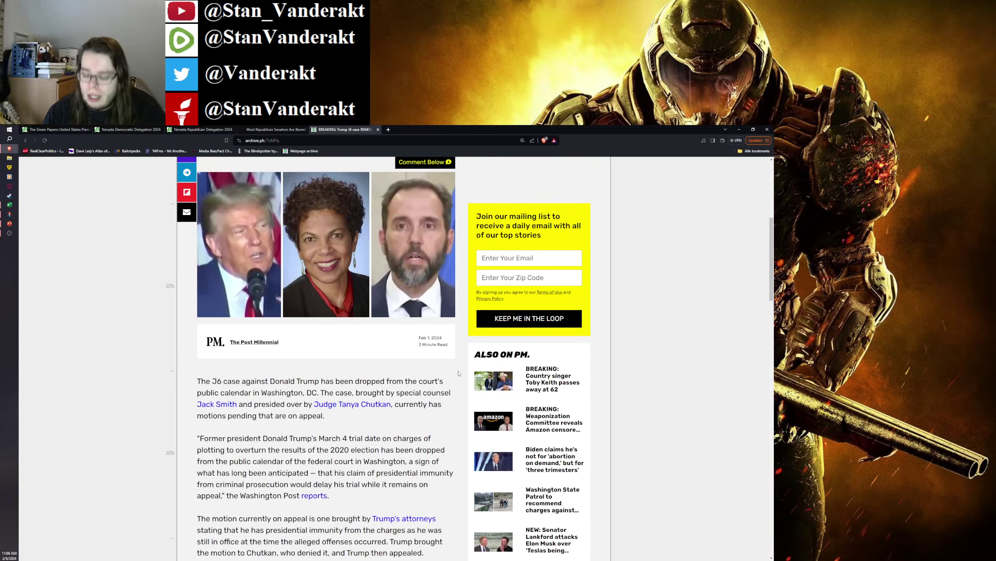